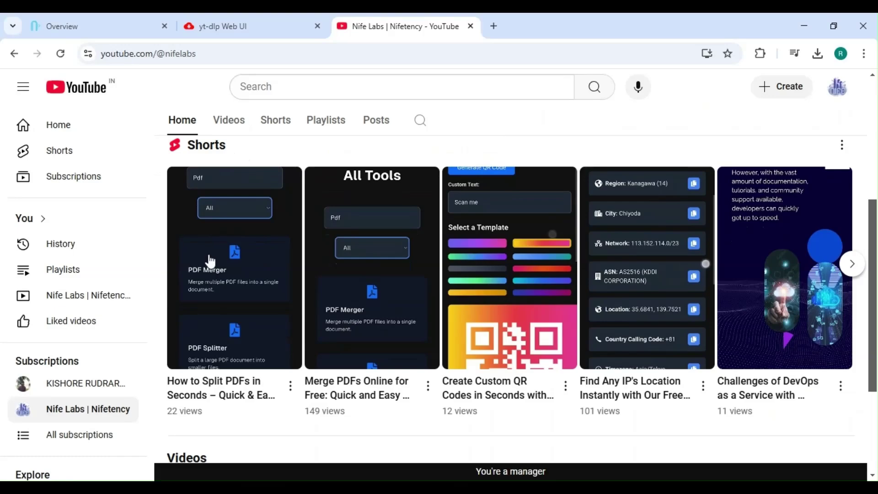
# - Scroll down the Nife Labs YouTube channel page
pyautogui.scroll(-3, 211, 261)
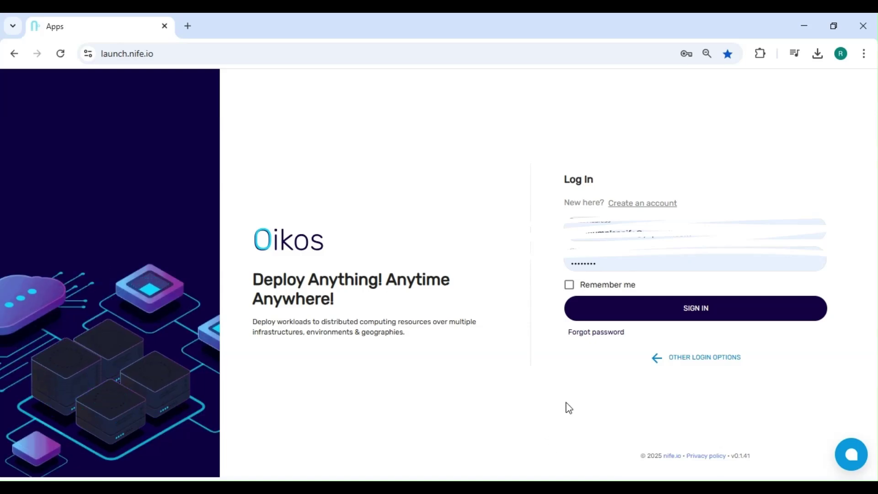
# - Sign in to Oikos with the saved credentials and dismiss the saved-passwords warning
pyautogui.click(610, 312)
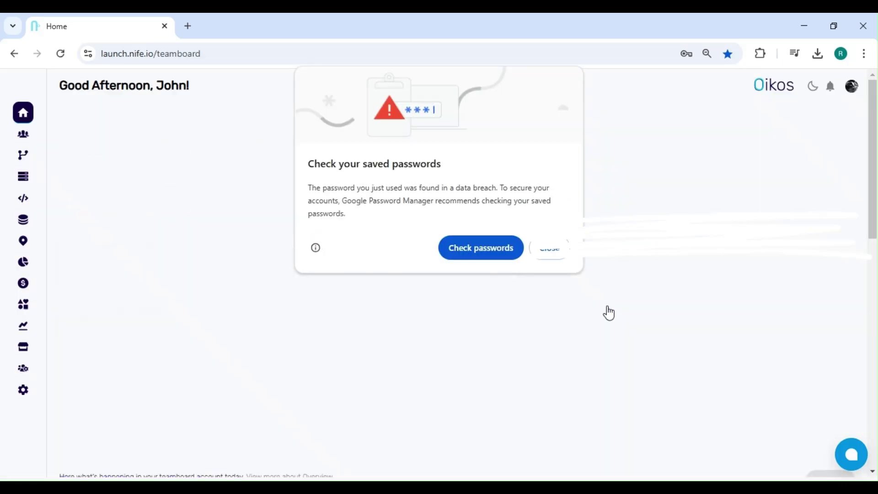
pyautogui.click(550, 247)
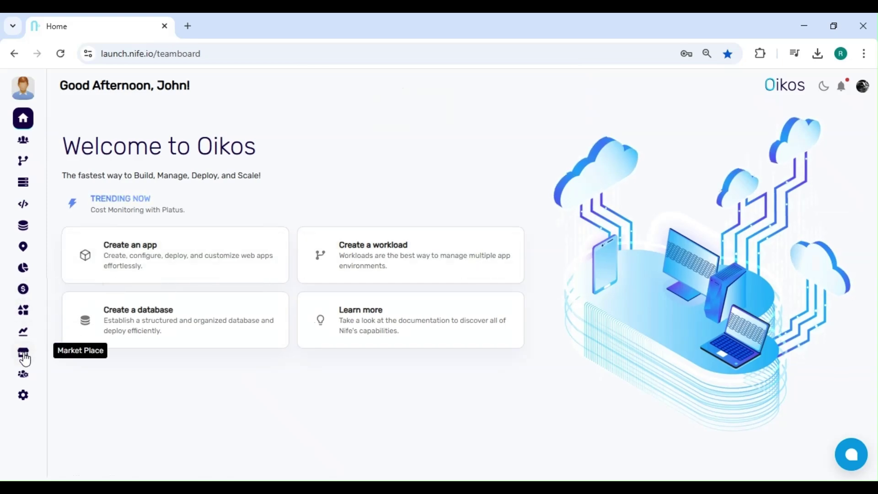
# - Search the marketplace for 'yt', deploy yt-dlp Web UI, and open the running app
pyautogui.click(25, 360)
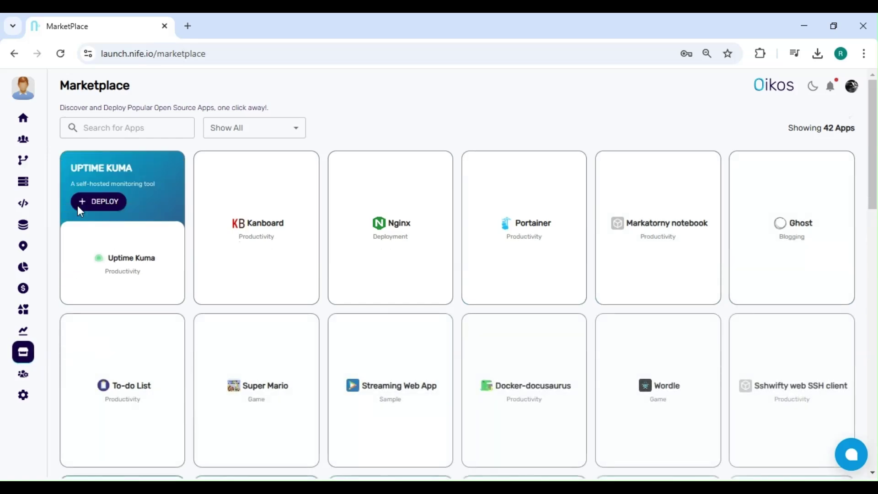
pyautogui.click(114, 130)
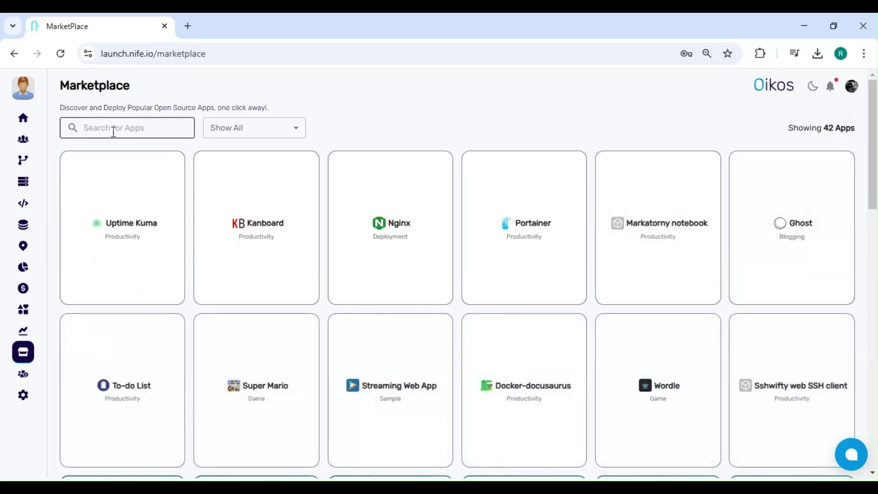
pyautogui.write('yt')
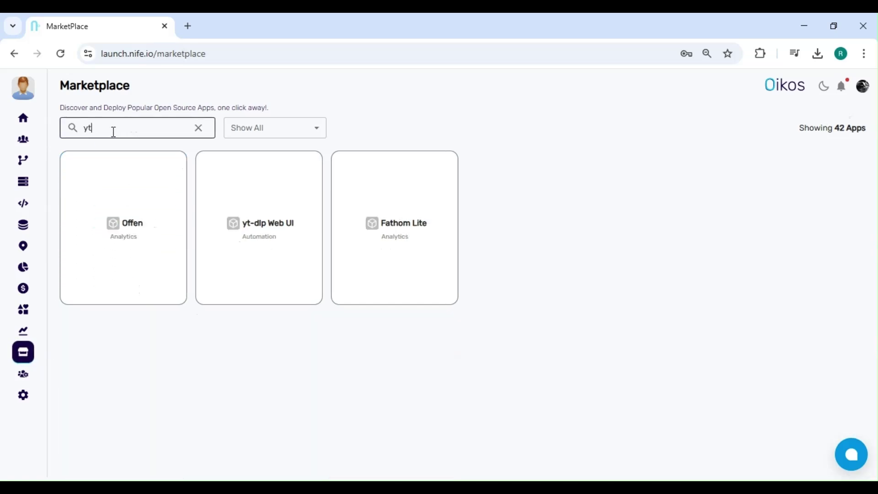
pyautogui.moveTo(232, 221)
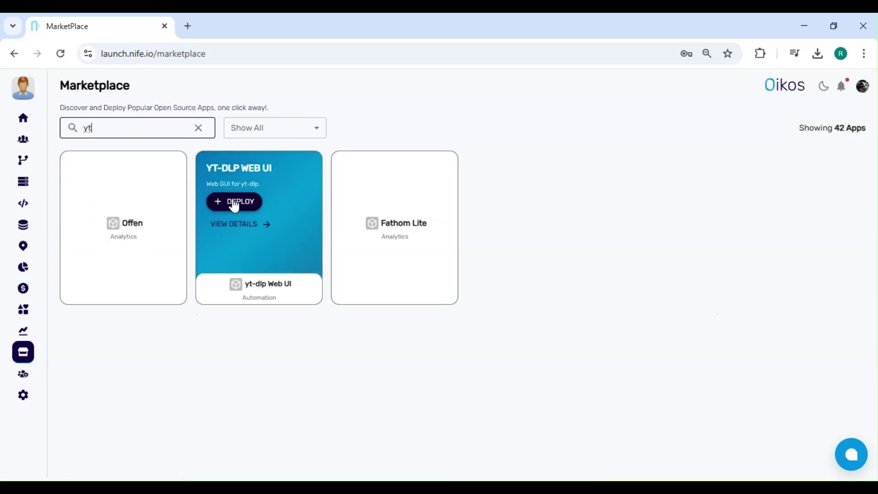
pyautogui.click(234, 204)
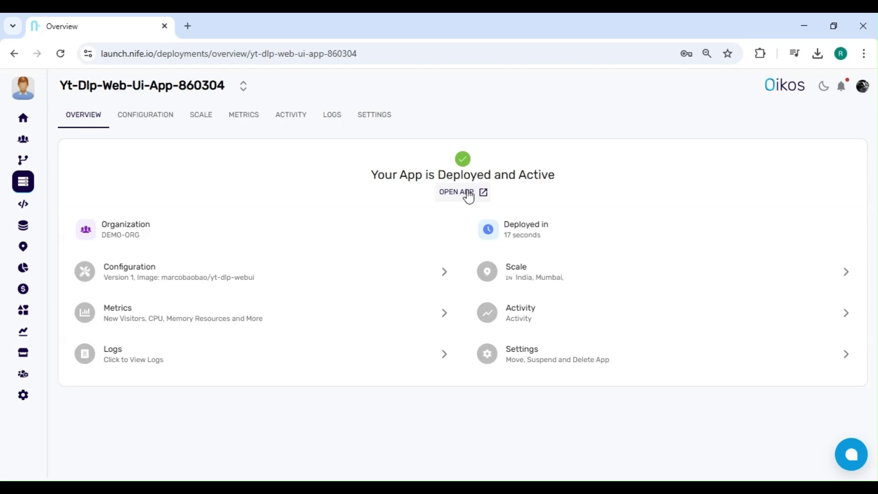
pyautogui.click(463, 192)
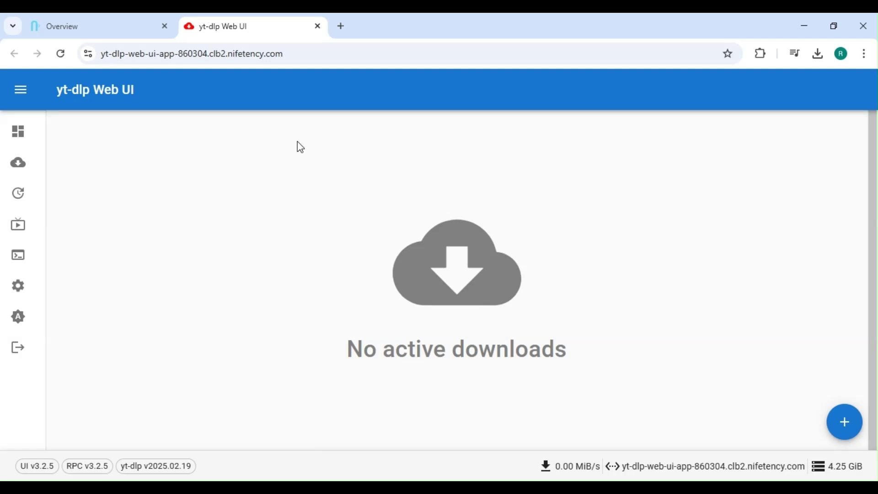
# - Search for Get cookies.txt LOCALLY, add it to Chrome, and close the store tab
pyautogui.click(341, 25)
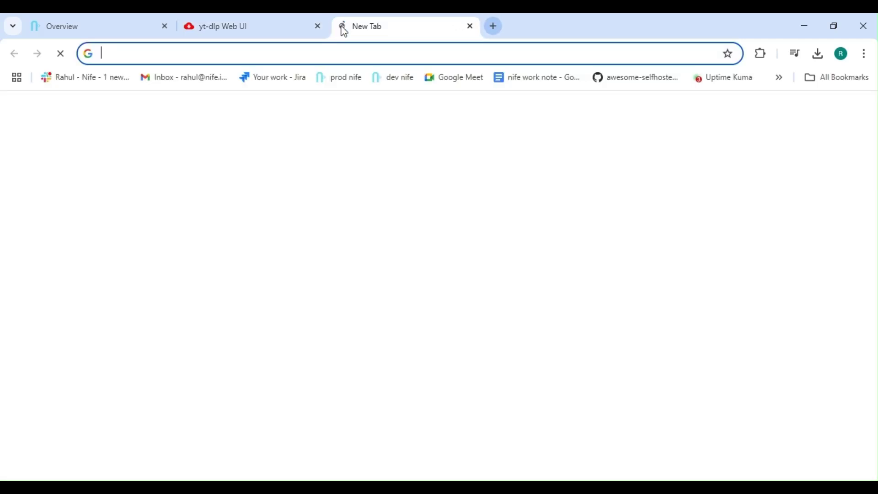
pyautogui.click(306, 55)
pyautogui.write('Get cookies.txt LOCALLY')
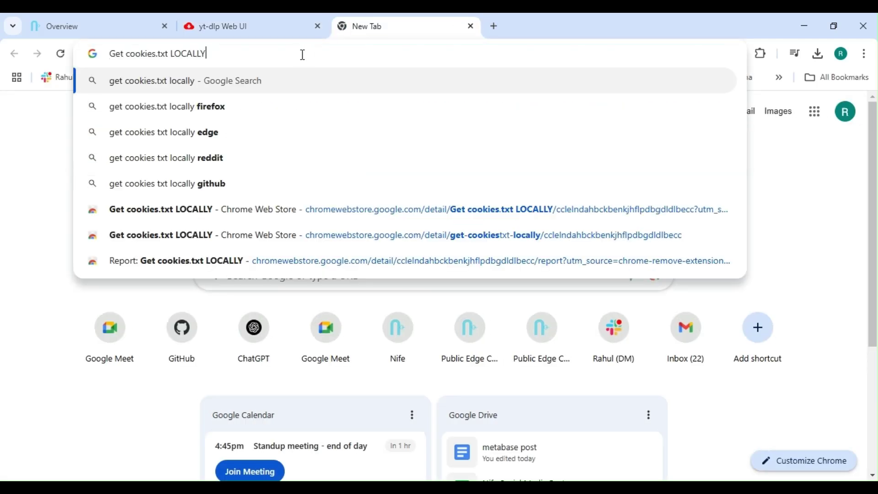
pyautogui.press('Return')
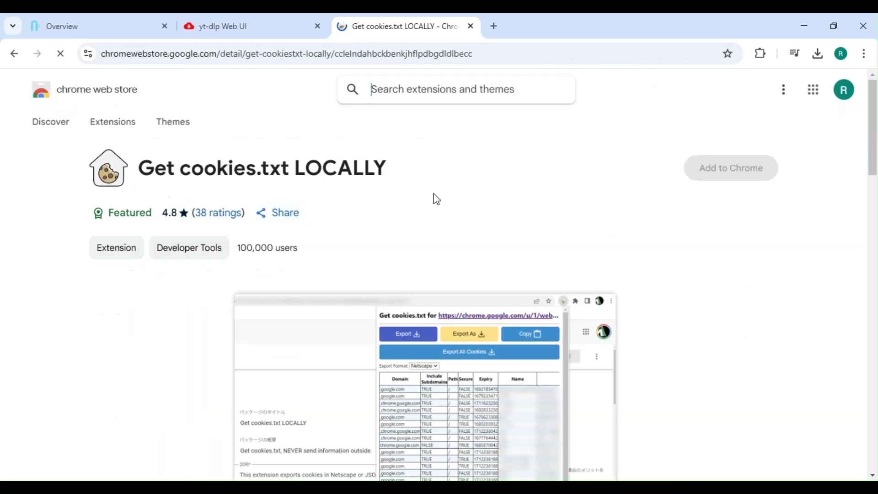
pyautogui.click(727, 170)
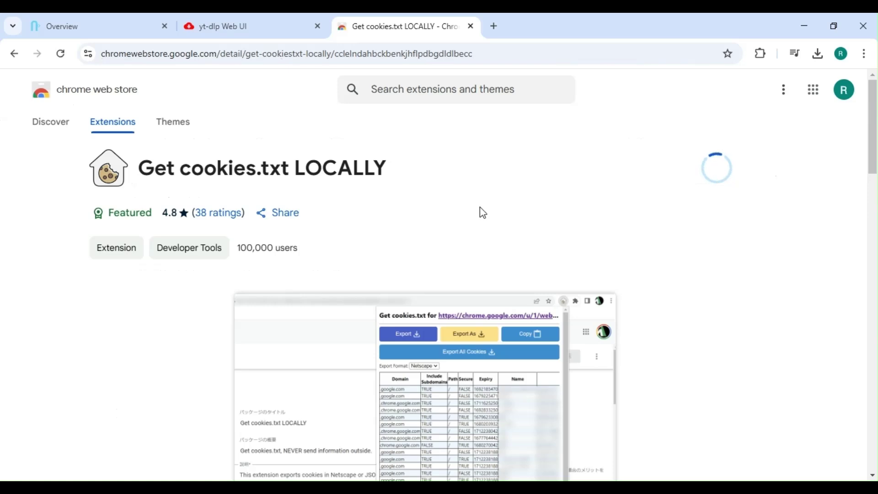
pyautogui.click(471, 26)
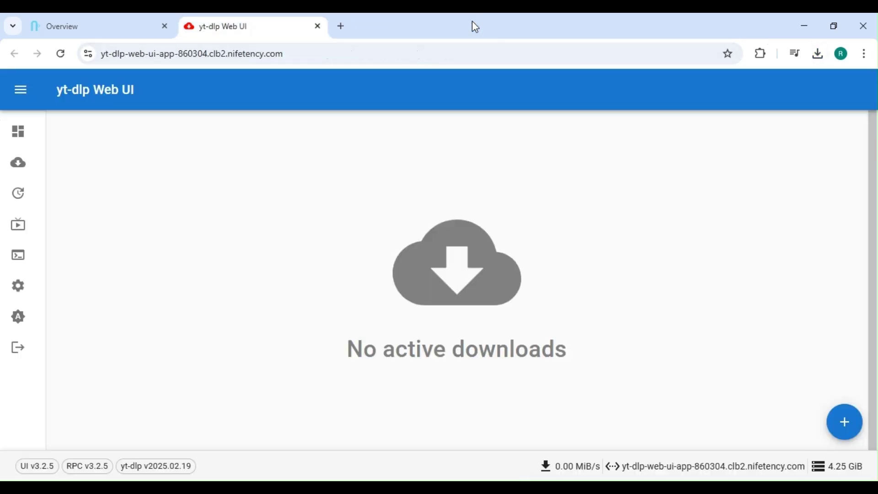
# - Open YouTube in a new tab and pause the Deploy VS Code on Your Server video
pyautogui.click(337, 29)
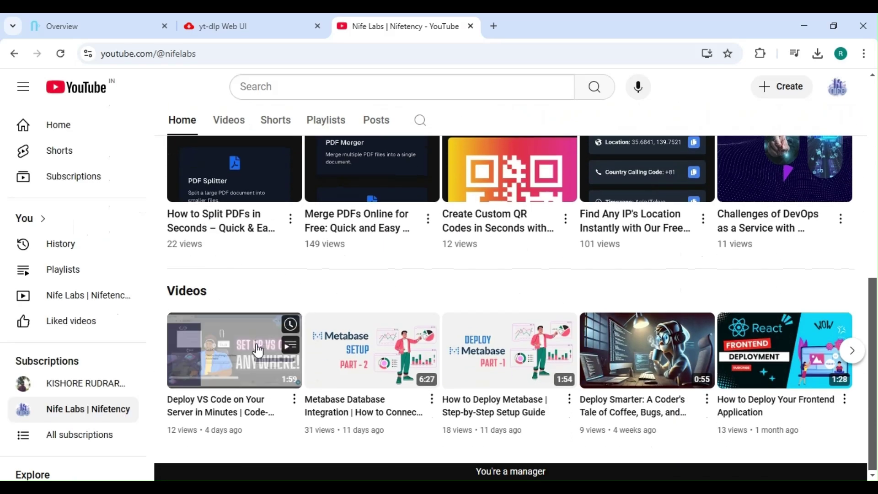
pyautogui.click(257, 340)
pyautogui.click(254, 313)
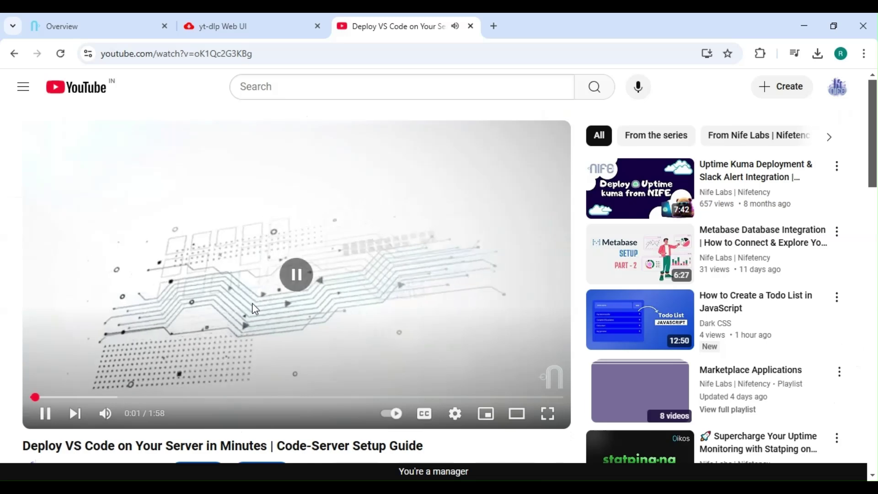
# - Copy YouTube's cookies to the clipboard with the Get cookies.txt LOCALLY extension
pyautogui.click(761, 53)
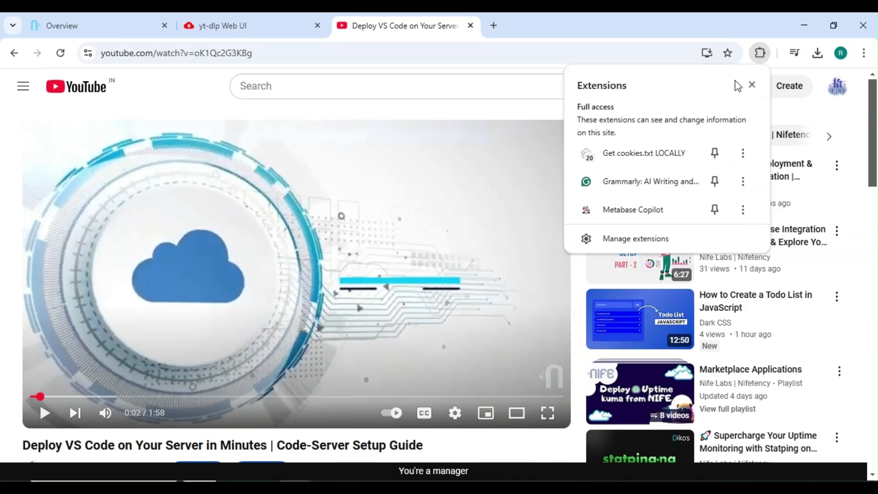
pyautogui.click(629, 154)
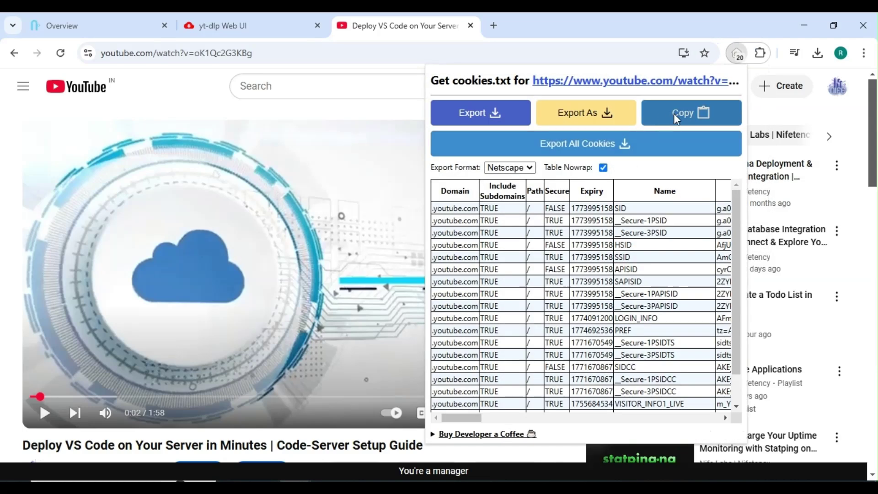
pyautogui.click(704, 110)
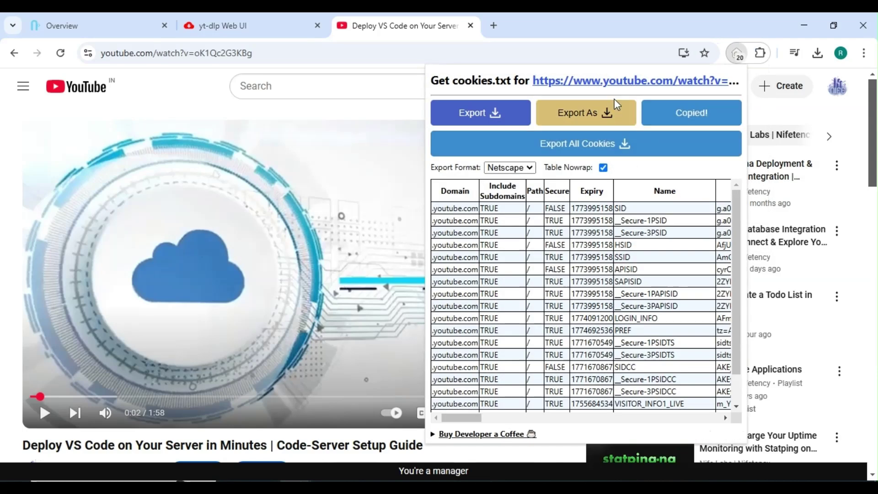
# - Paste the YouTube cookies into the Netscape Cookies box in yt-dlp Web UI settings
pyautogui.click(234, 28)
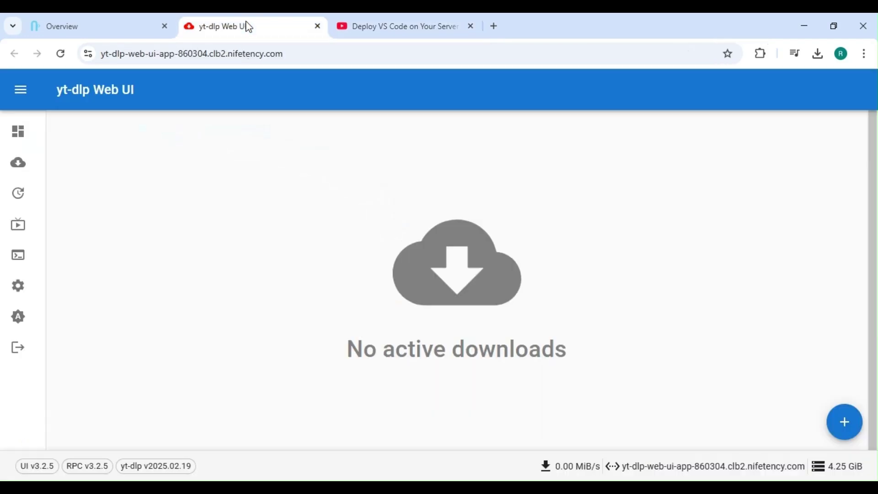
pyautogui.click(26, 295)
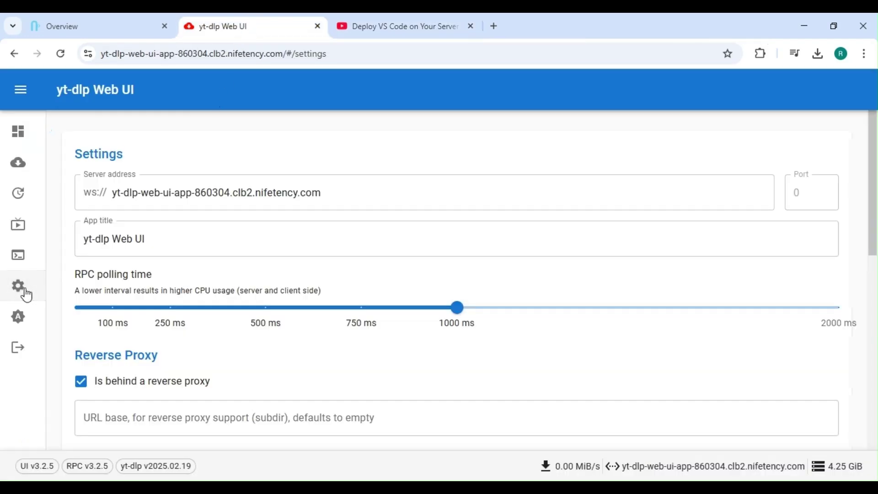
pyautogui.scroll(-10, 106, 287)
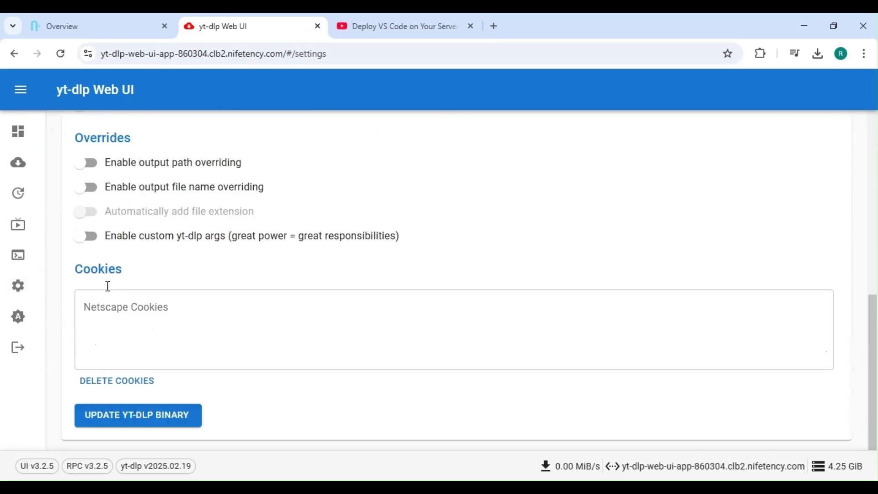
pyautogui.click(109, 308)
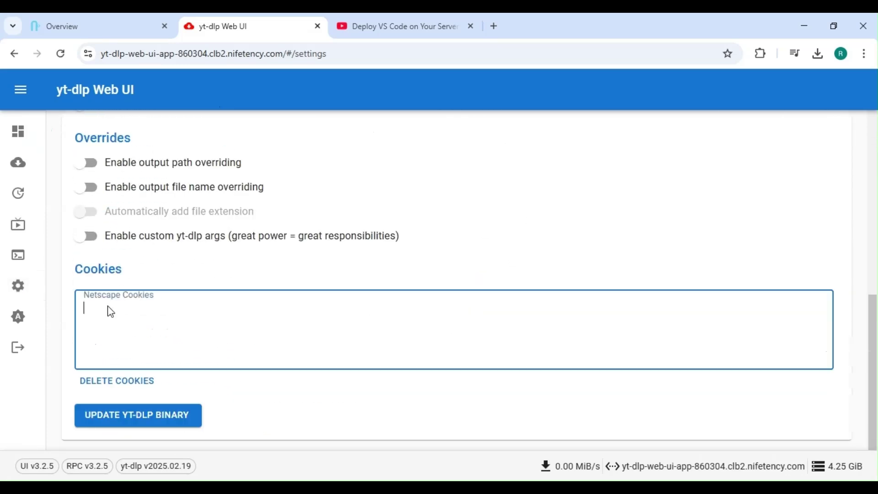
pyautogui.hotkey('ctrl', 'v')
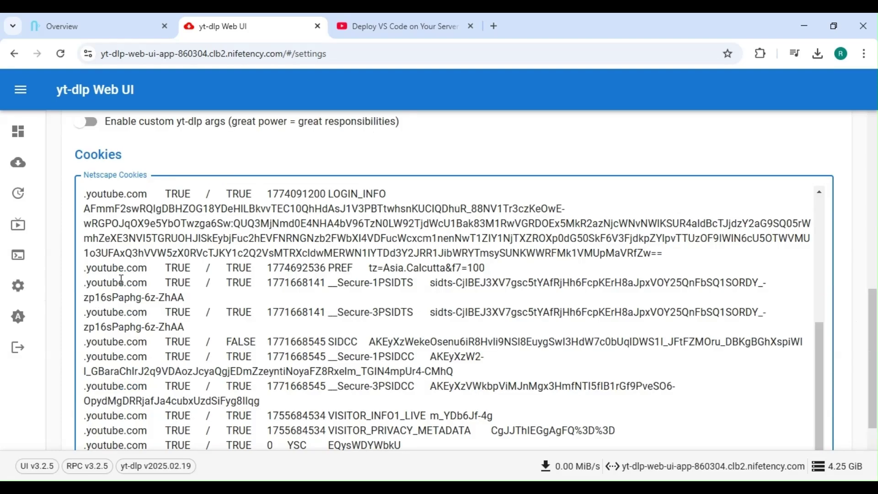
# - Update the yt-dlp binary on the server and reload the app
pyautogui.scroll(-3, 129, 265)
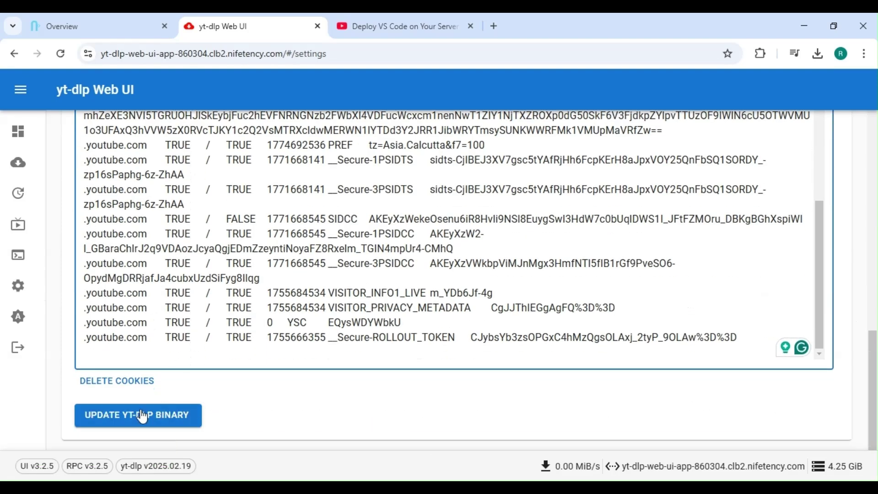
pyautogui.click(113, 421)
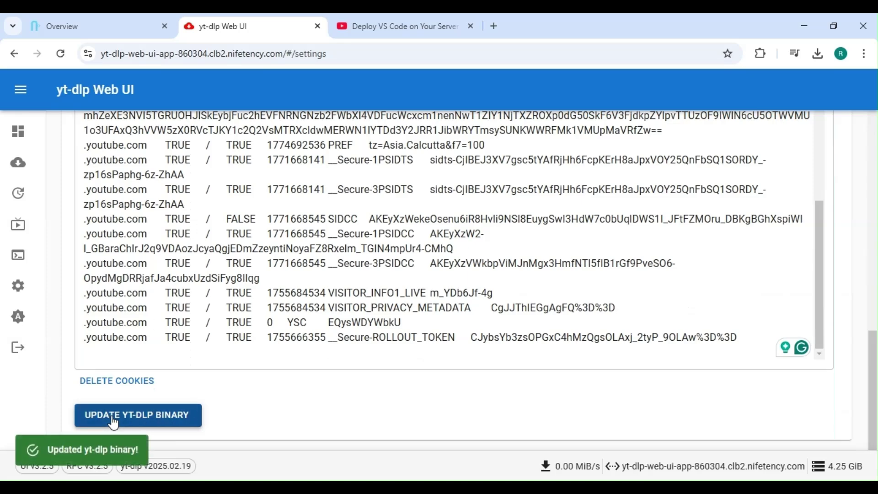
pyautogui.click(57, 62)
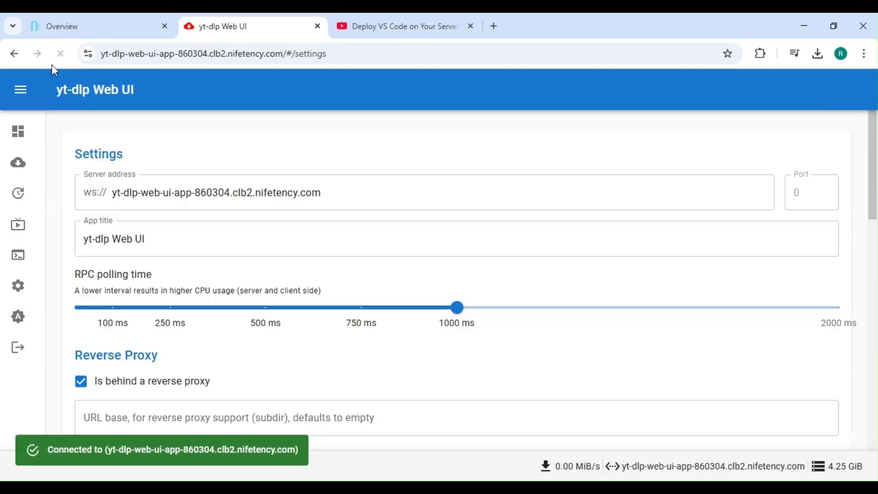
# - Copy the Deploy VS Code video's URL from its YouTube tab
pyautogui.click(17, 137)
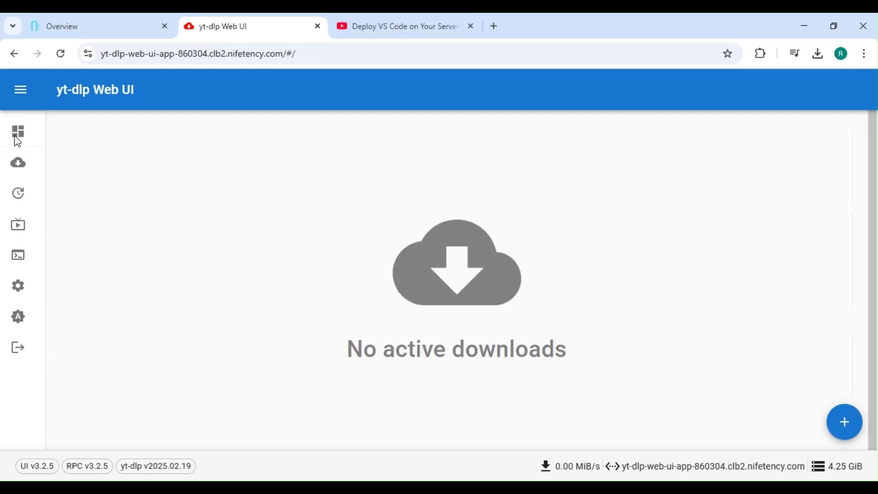
pyautogui.click(362, 24)
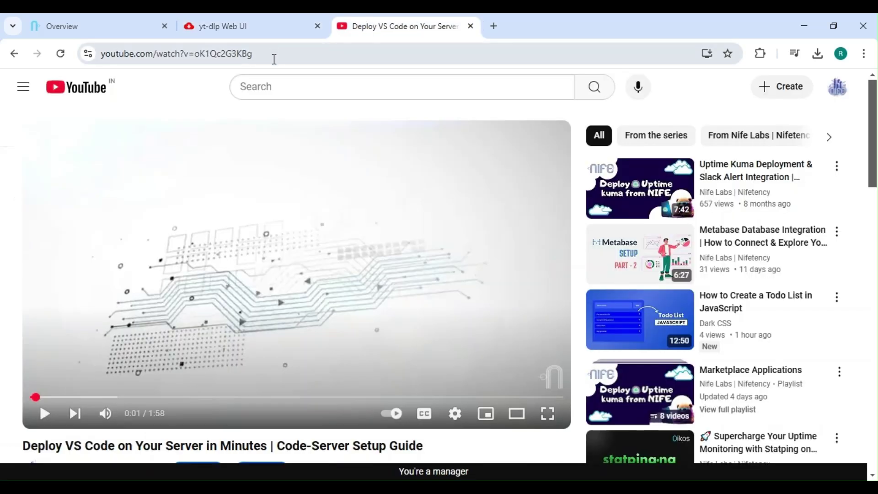
pyautogui.click(273, 59)
pyautogui.click(257, 22)
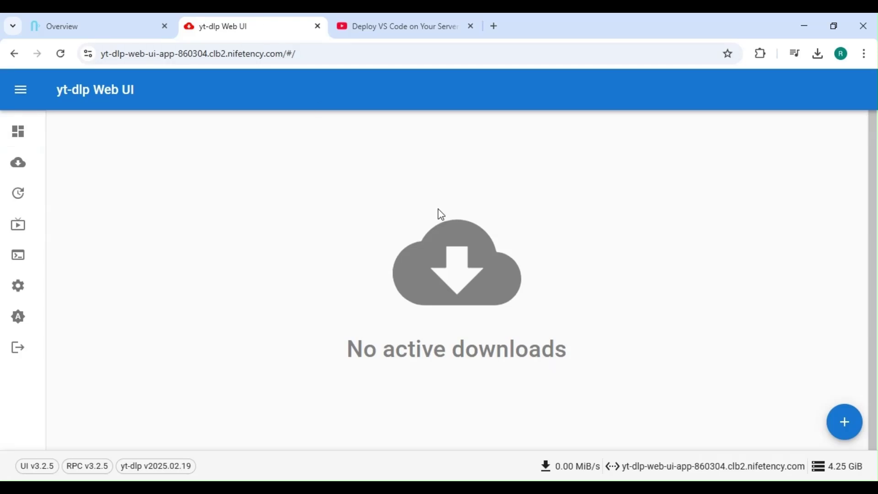
# - Start a new download of the pasted video URL using the 'default' template
pyautogui.moveTo(845, 421)
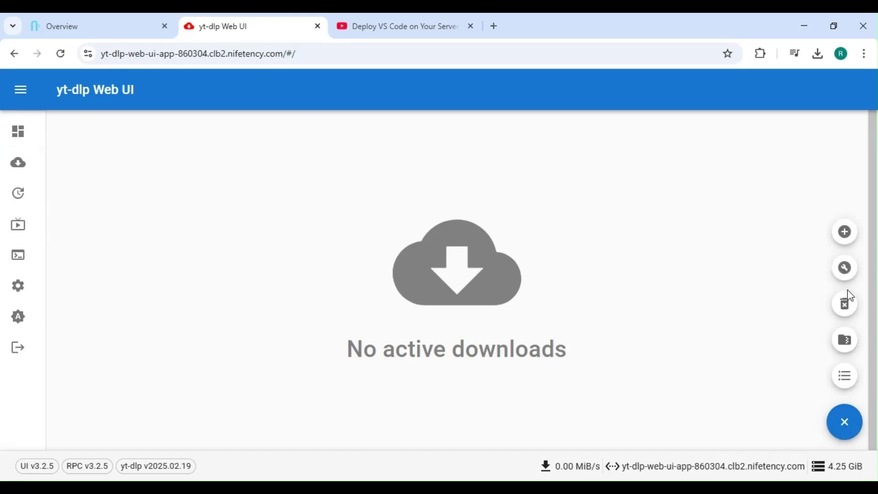
pyautogui.click(849, 234)
pyautogui.click(276, 156)
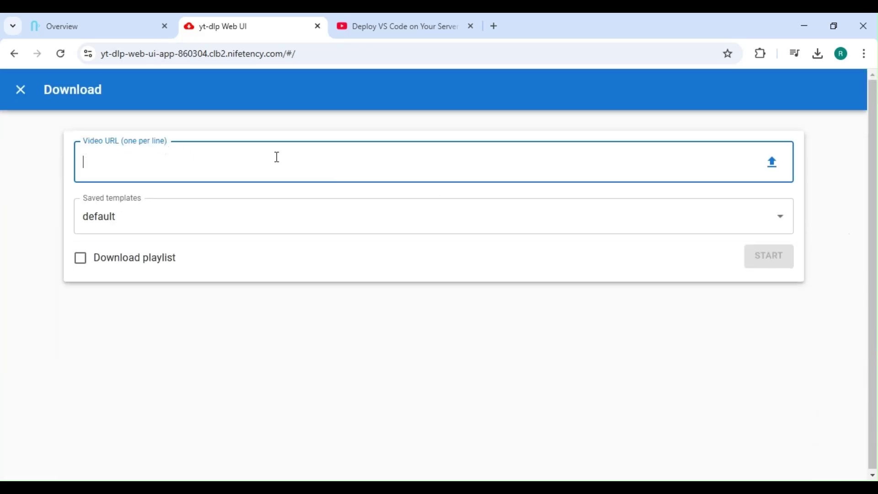
pyautogui.hotkey('ctrl', 'v')
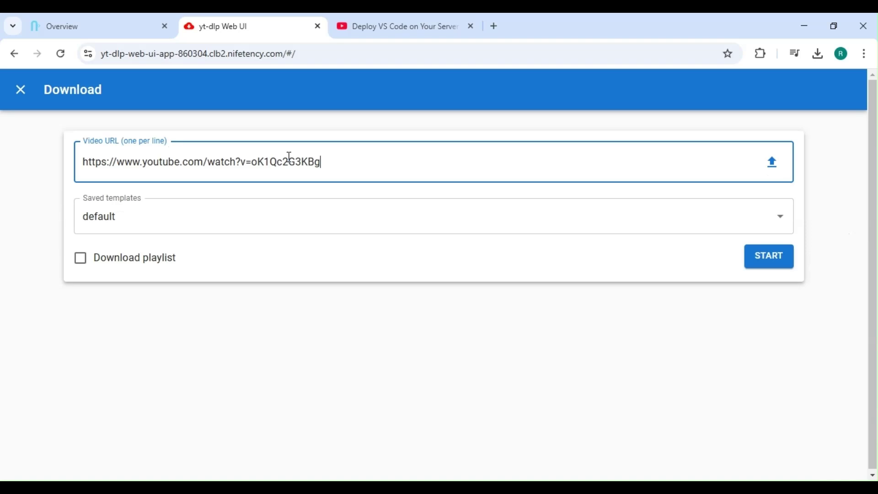
pyautogui.click(721, 218)
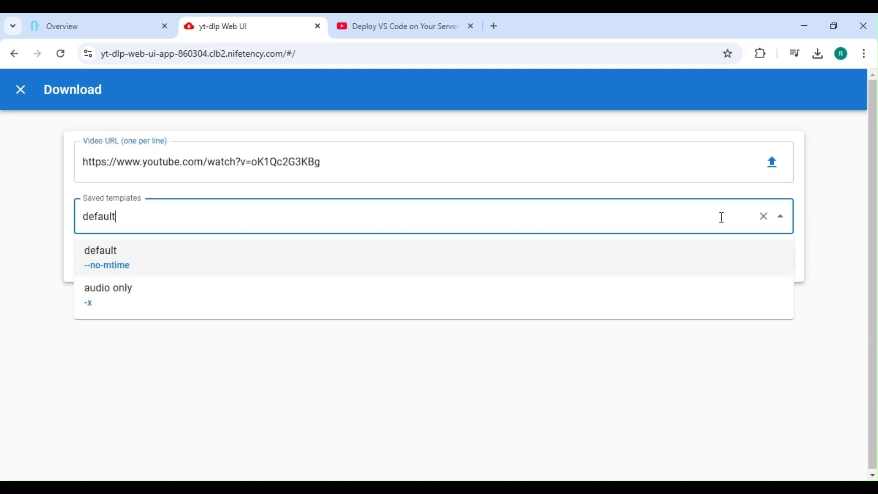
pyautogui.hotkey('ctrl', 'a')
pyautogui.click(711, 218)
pyautogui.click(790, 223)
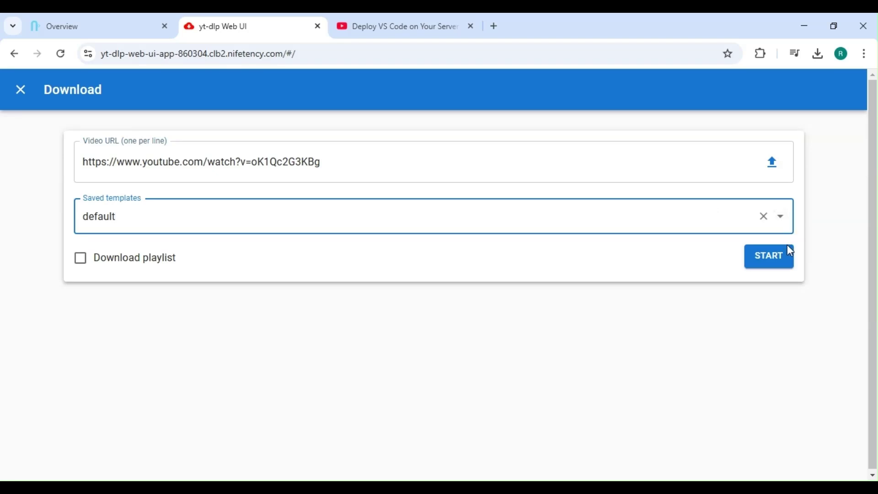
pyautogui.click(767, 260)
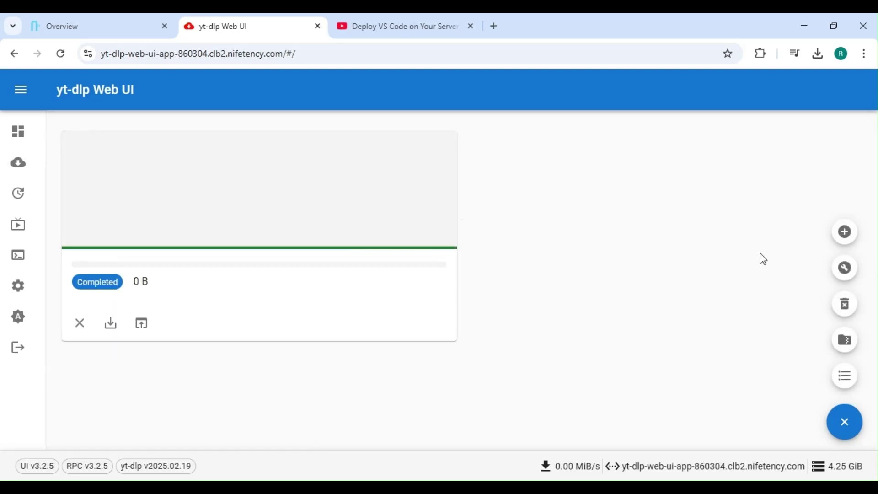
# - Save the finished 6.9 MB Deploy VS Code .mkv file from its Completed card
pyautogui.click(110, 326)
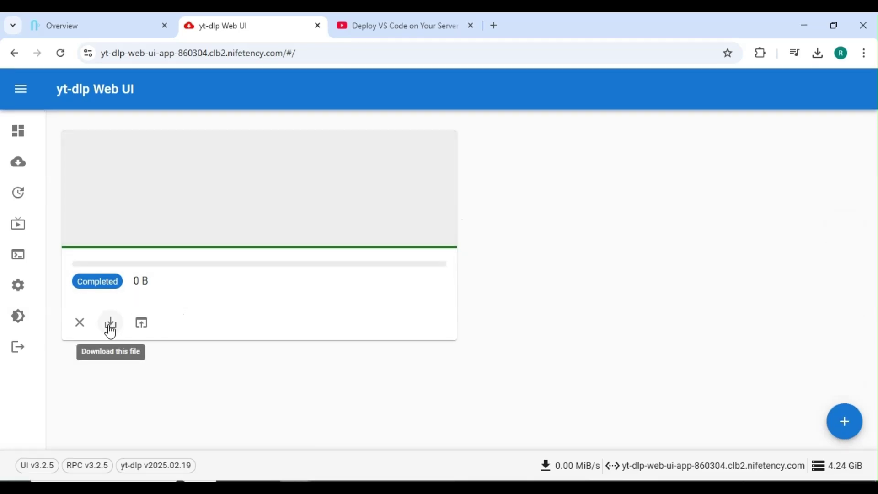
pyautogui.click(110, 326)
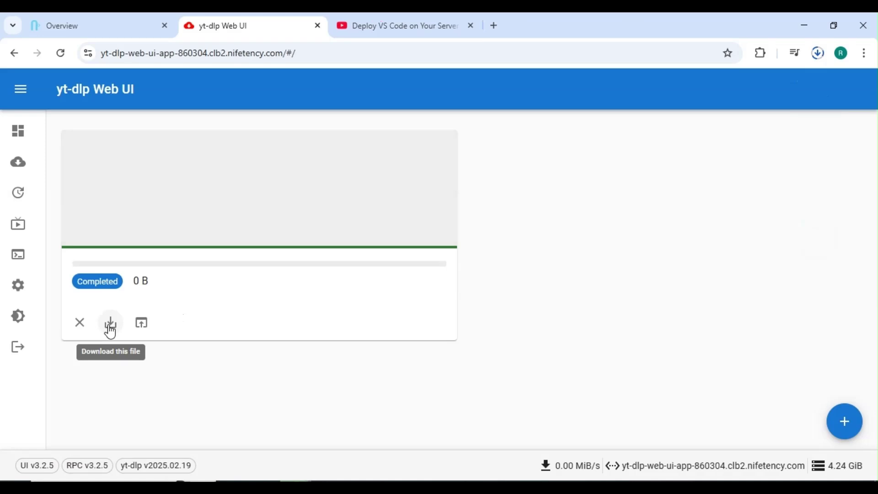